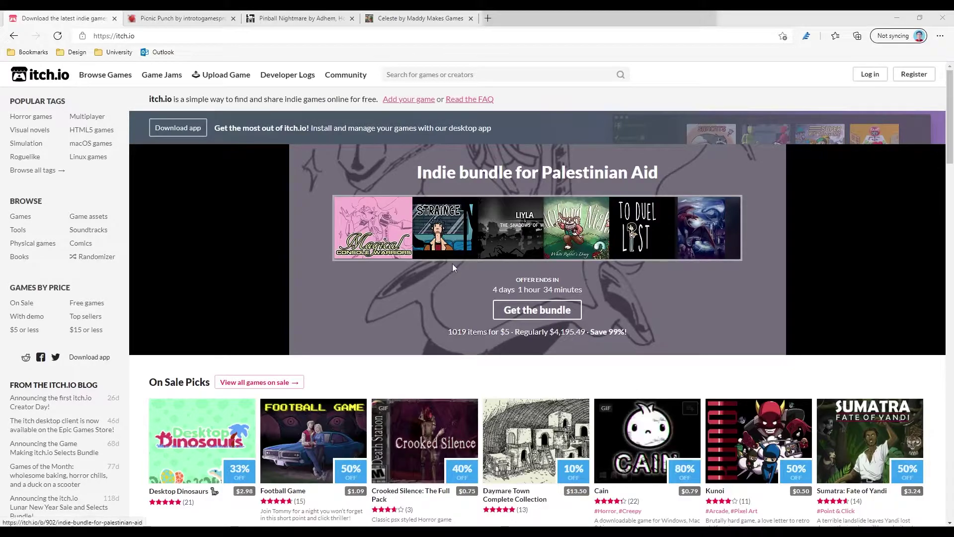
Open the Game Jams page to examine the featured jams and the jam calendar.
left_click(160, 75)
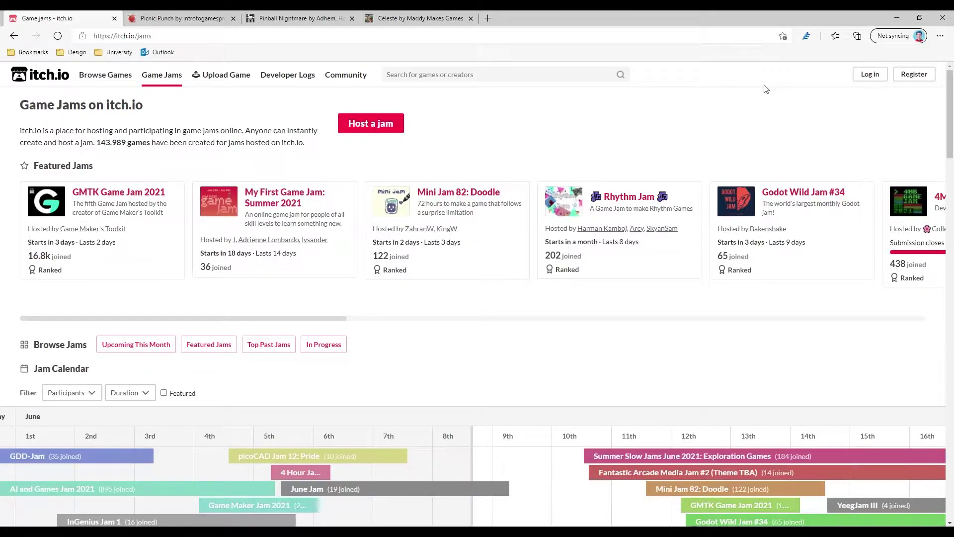
key("F5")
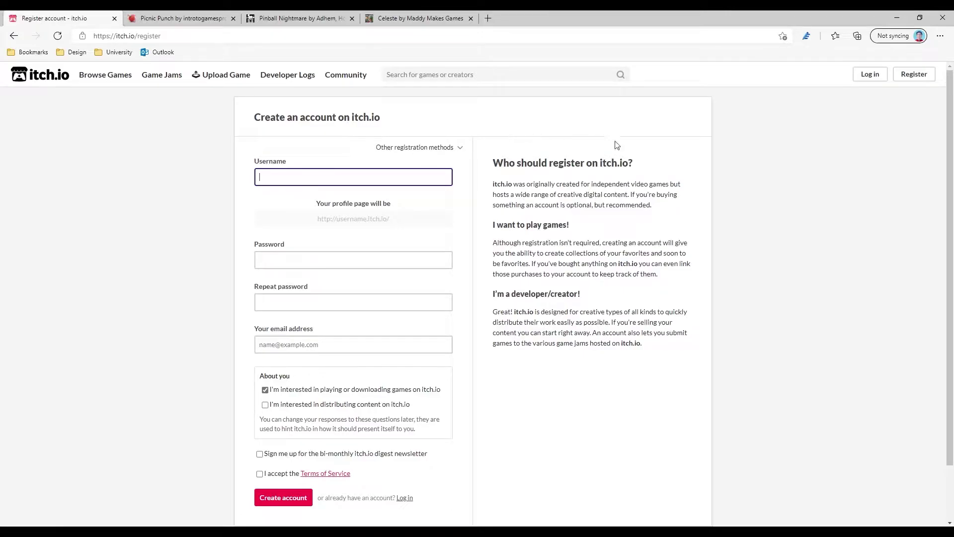
Log in to the itch.io account by entering its username and password.
left_click(870, 74)
type("introtogamesproduction")
key("Tab")
type("•••")
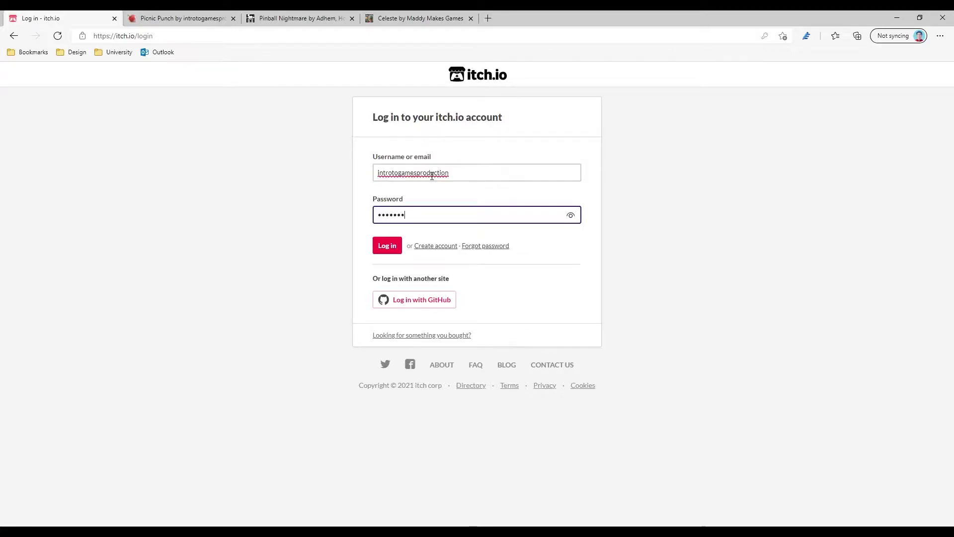
type("•••••")
key("Return")
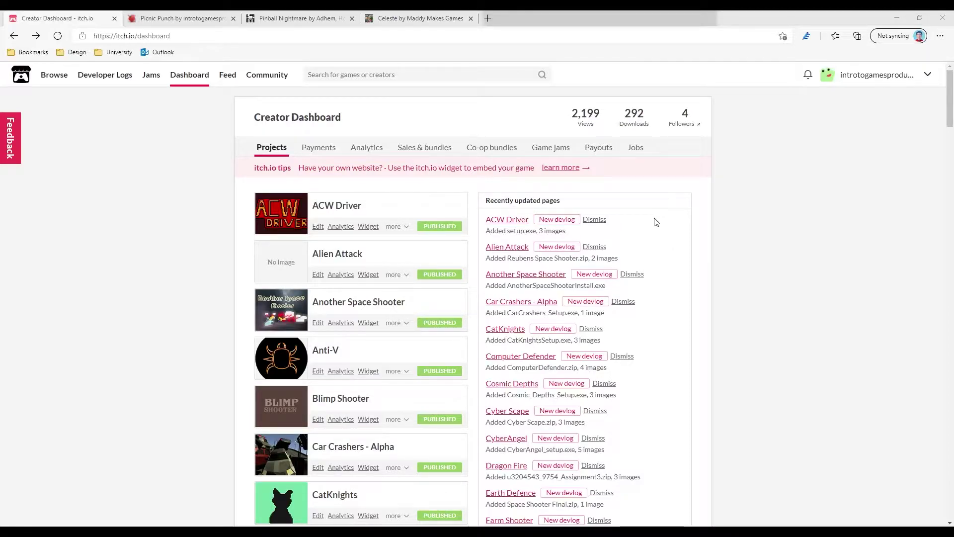
Look through the full list of projects on the Creator Dashboard, from the first entry to the last.
left_click_drag(950, 99, 950, 491)
key("Home")
scroll(805, 387, "down", 15)
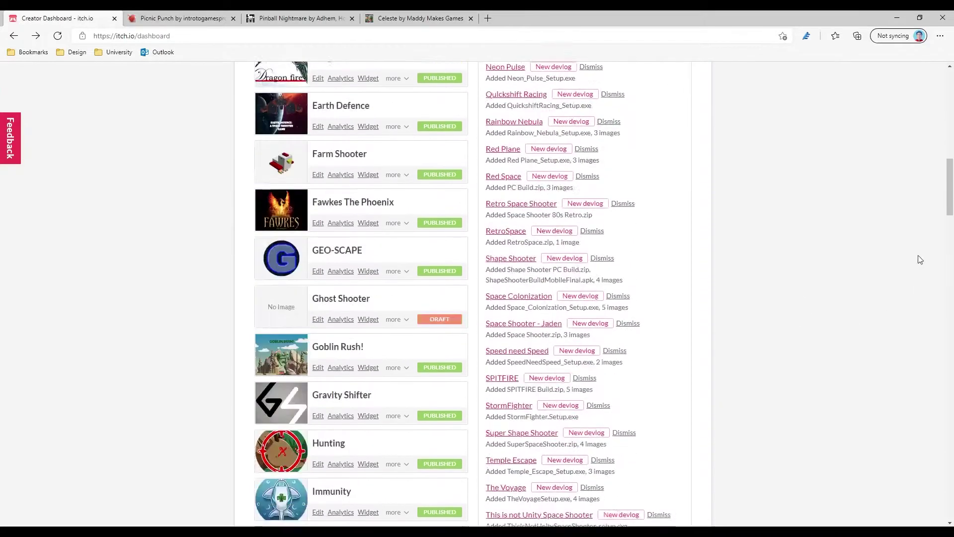
left_click_drag(952, 201, 806, 517)
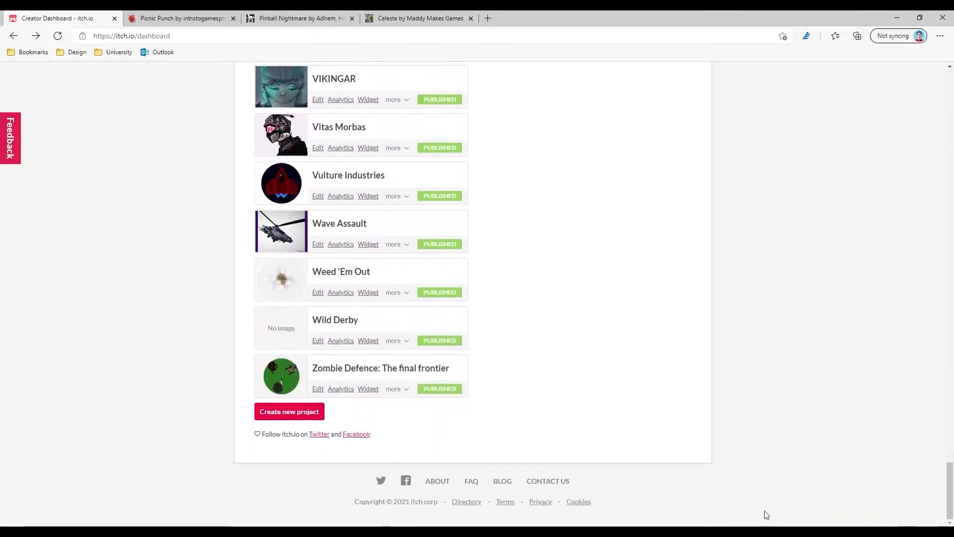
left_click_drag(950, 492, 950, 74)
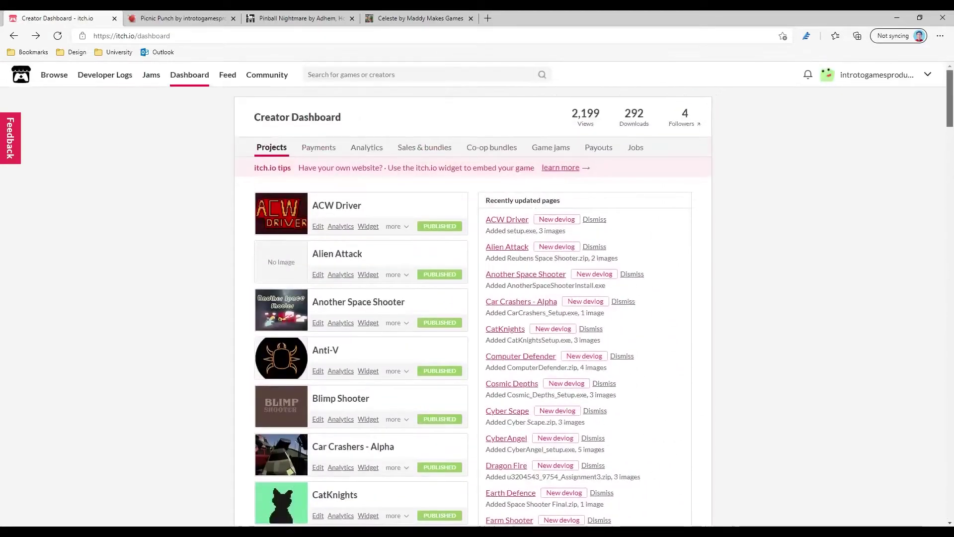
Start uploading a new project and title it "unknown", keeping the matching project URL.
left_click(928, 75)
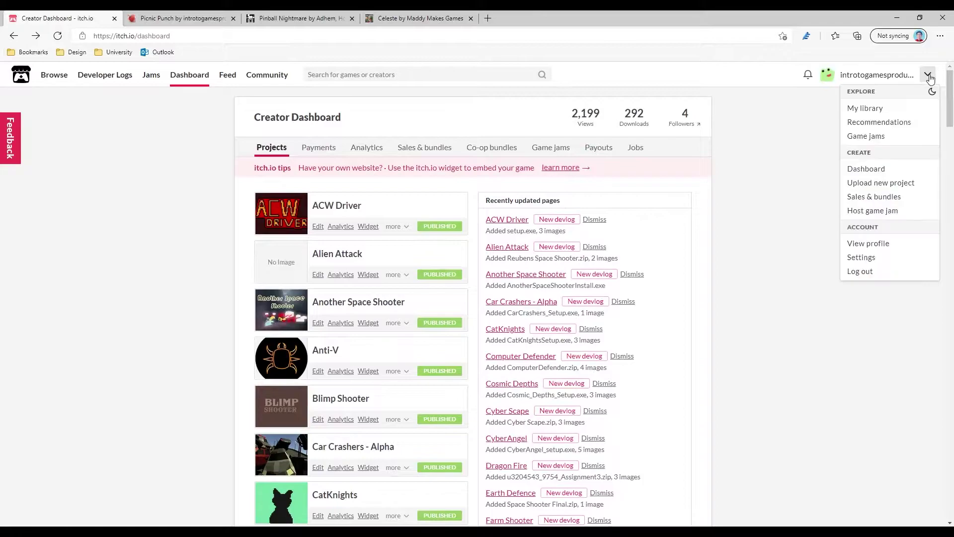
left_click(873, 187)
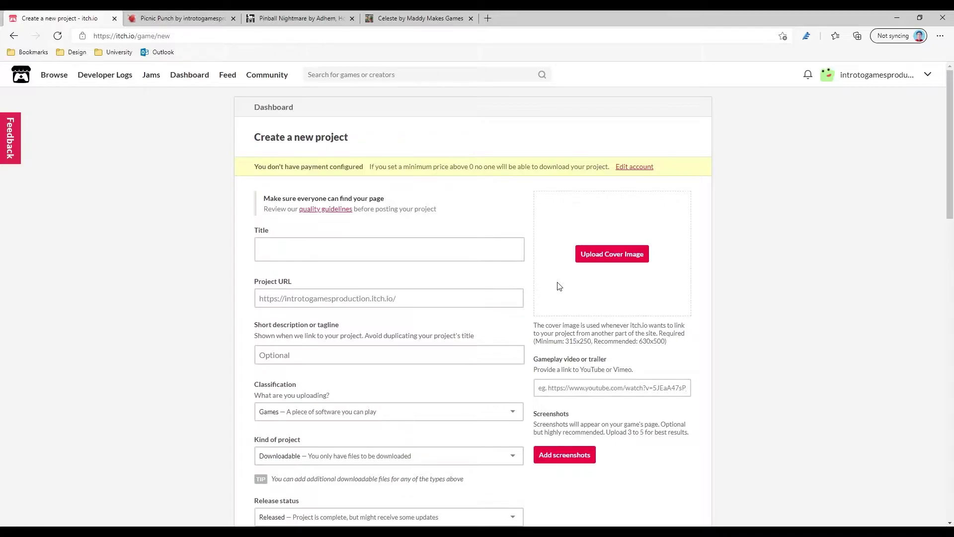
left_click(281, 249)
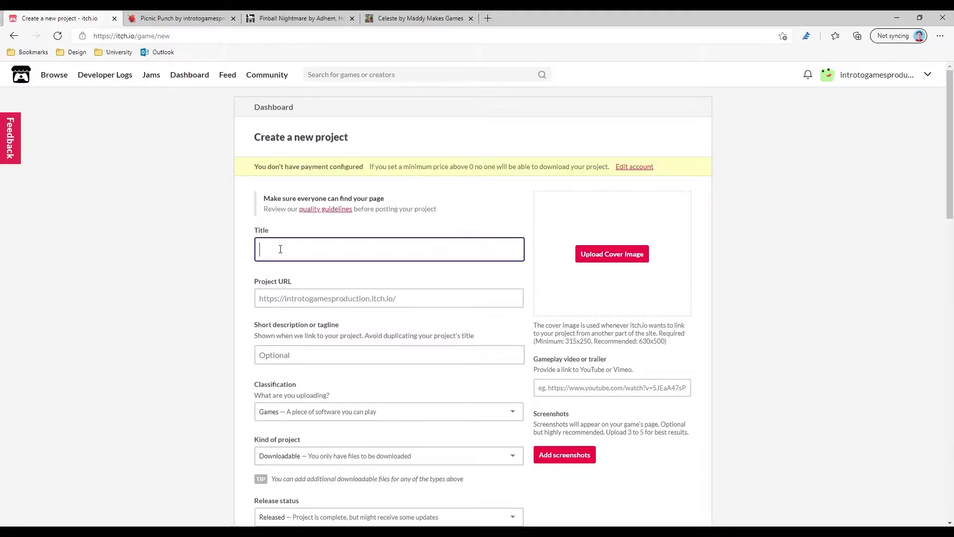
type("unknown")
key("Tab")
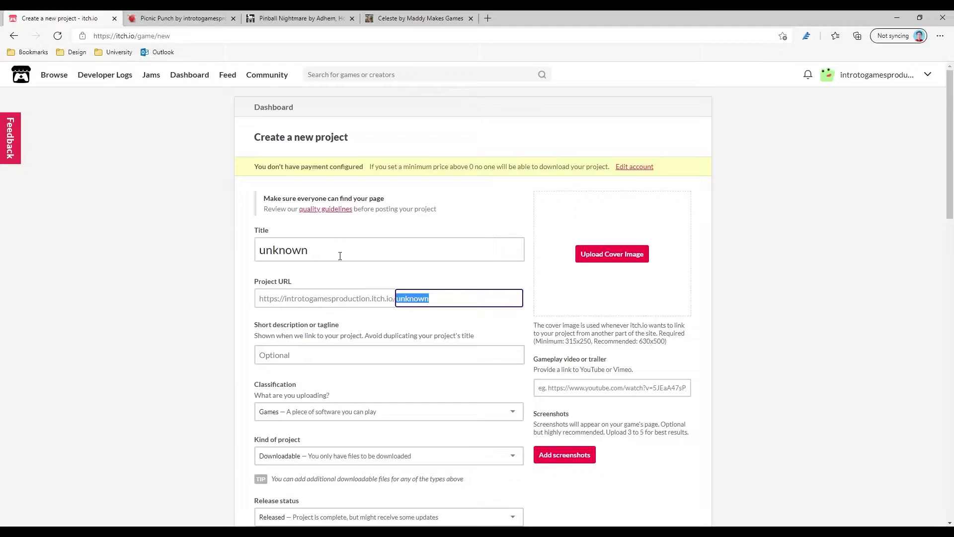
Review the short description field, the cover image size requirements, the gameplay video field and the screenshot guidance.
left_click(296, 356)
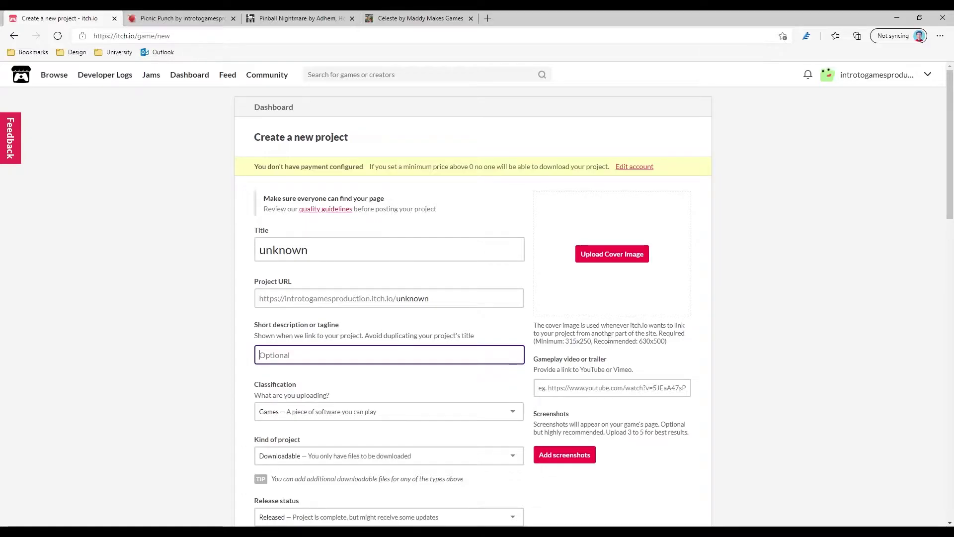
left_click_drag(557, 342, 592, 343)
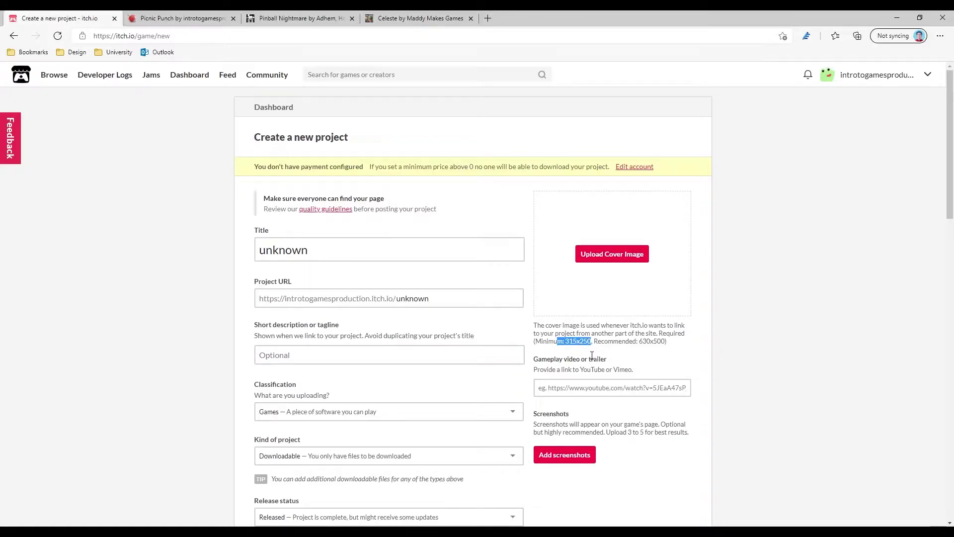
left_click_drag(618, 342, 661, 343)
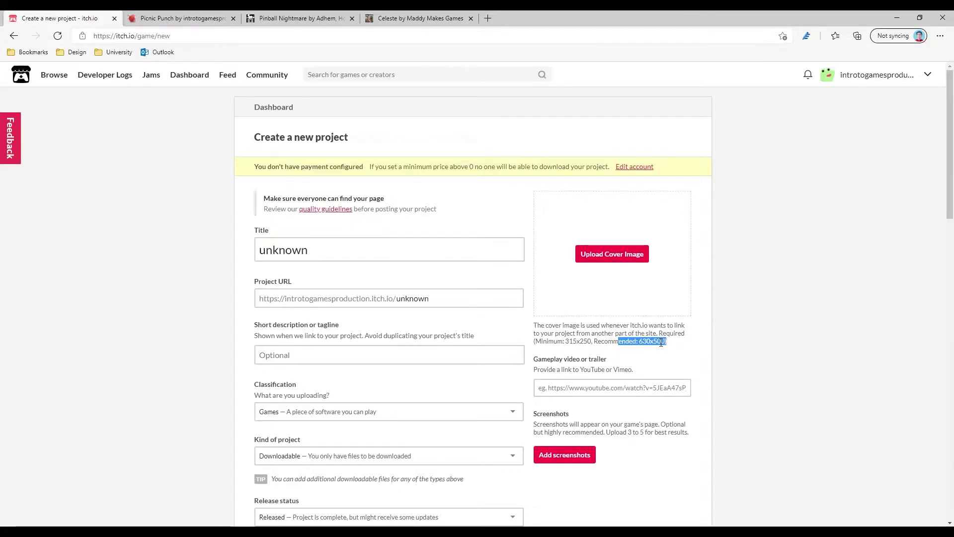
left_click(553, 389)
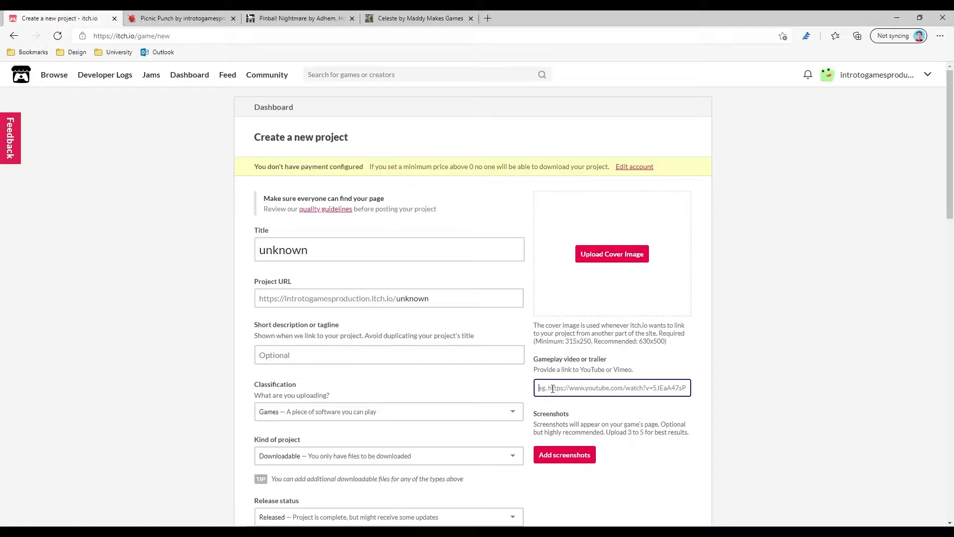
left_click_drag(537, 426, 668, 432)
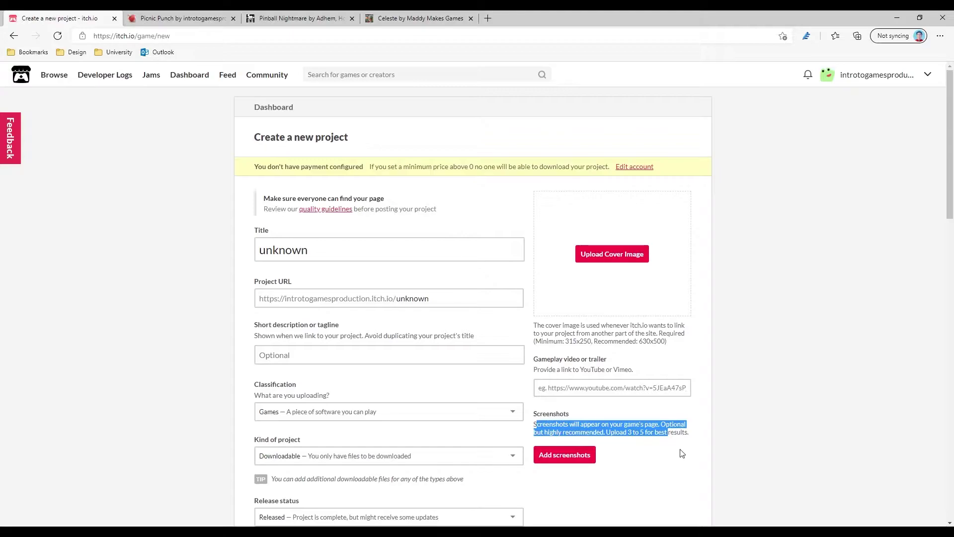
Examine the available classification and release status options, keeping Games and Released selected.
scroll(387, 297, "down", 3)
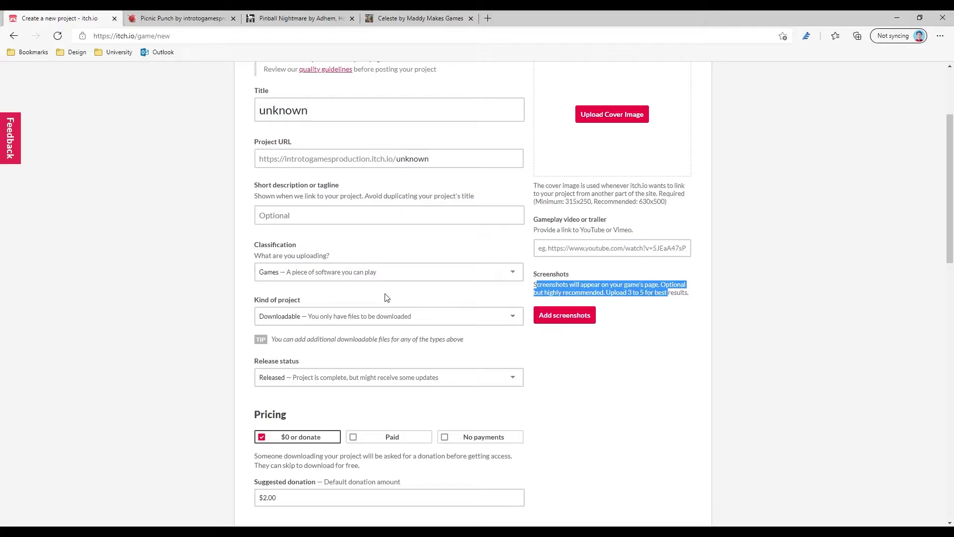
left_click(320, 274)
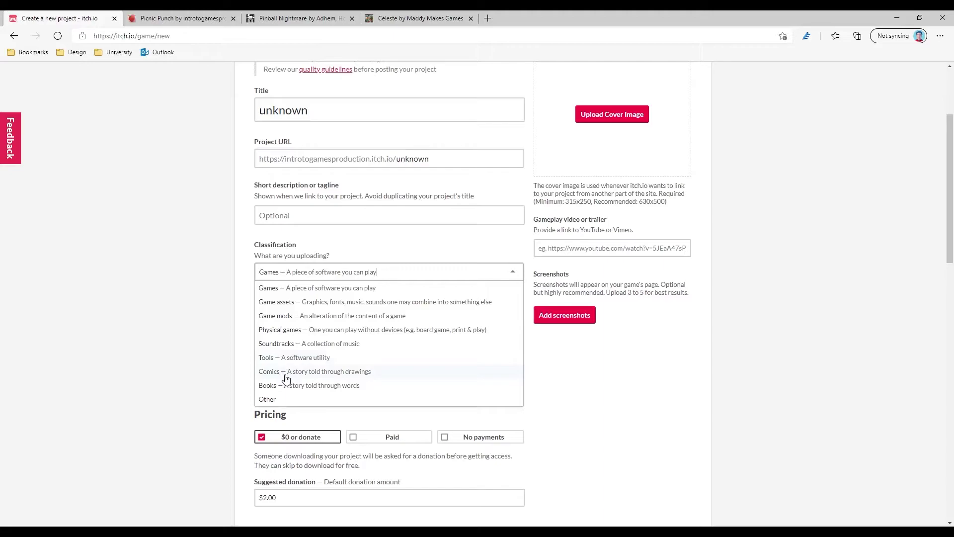
left_click(205, 383)
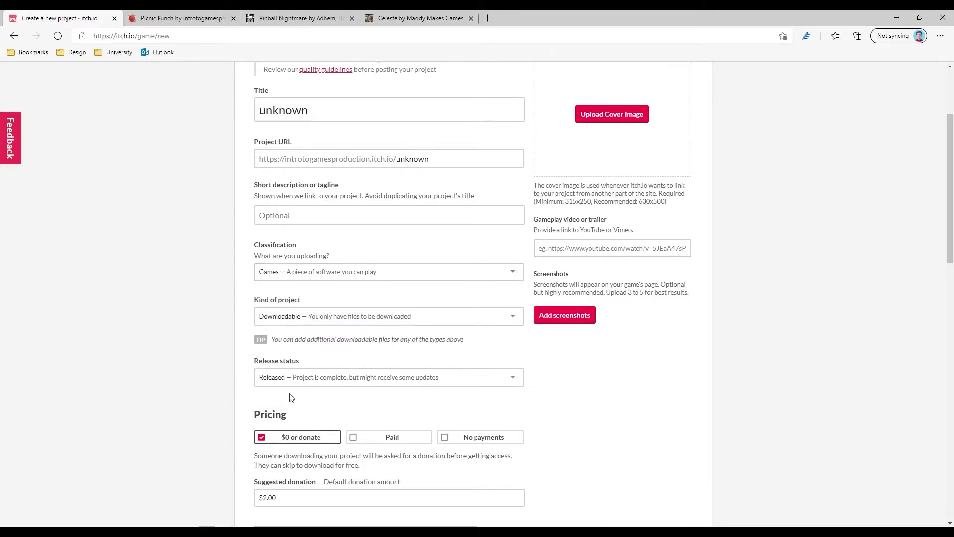
left_click(360, 384)
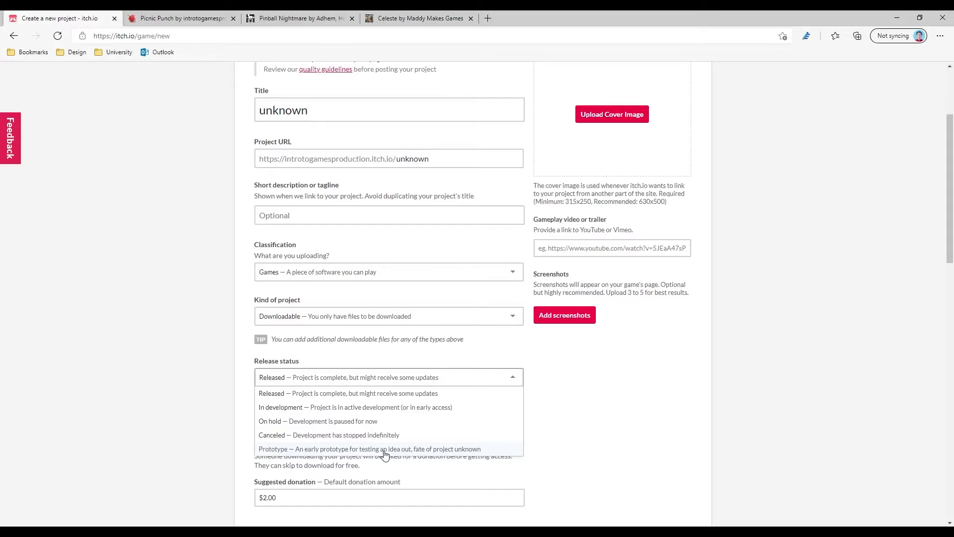
left_click(215, 450)
Set the project's pricing to No payments and check the file size limit for uploads.
scroll(215, 450, "down", 2)
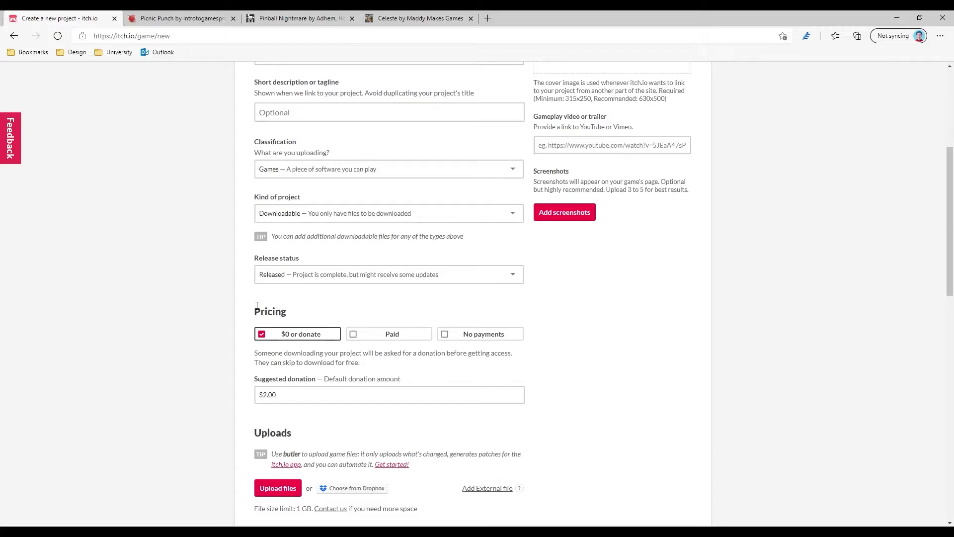
left_click(495, 334)
scroll(377, 380, "down", 1)
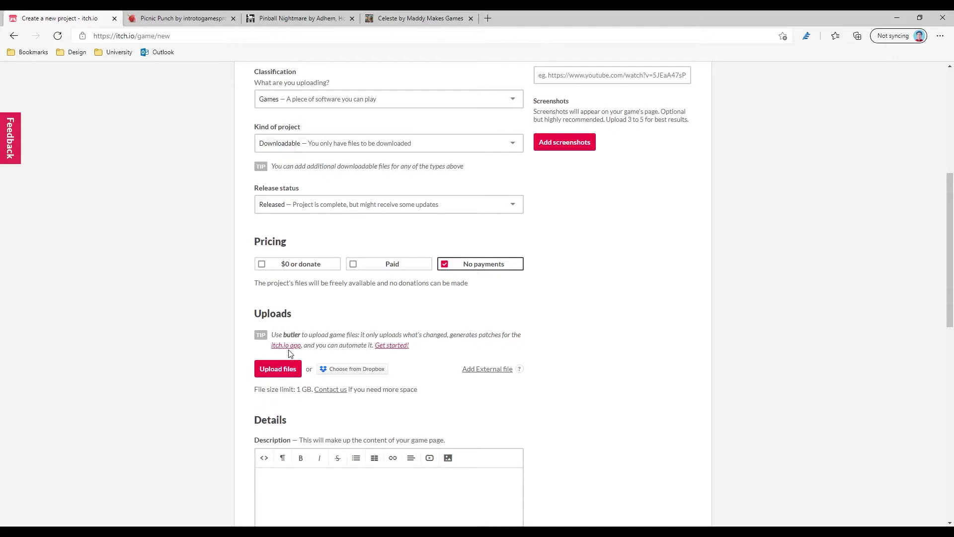
left_click_drag(287, 389, 313, 390)
Review the description editor and the list of genres in the project details, leaving No genre selected.
scroll(330, 404, "down", 3)
scroll(329, 403, "down", 2)
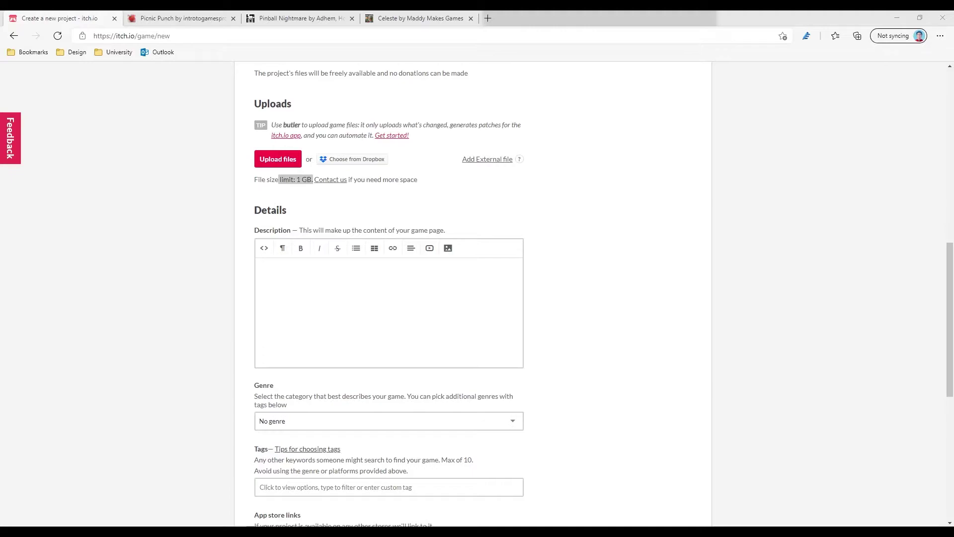
left_click(671, 312)
scroll(348, 281, "down", 3)
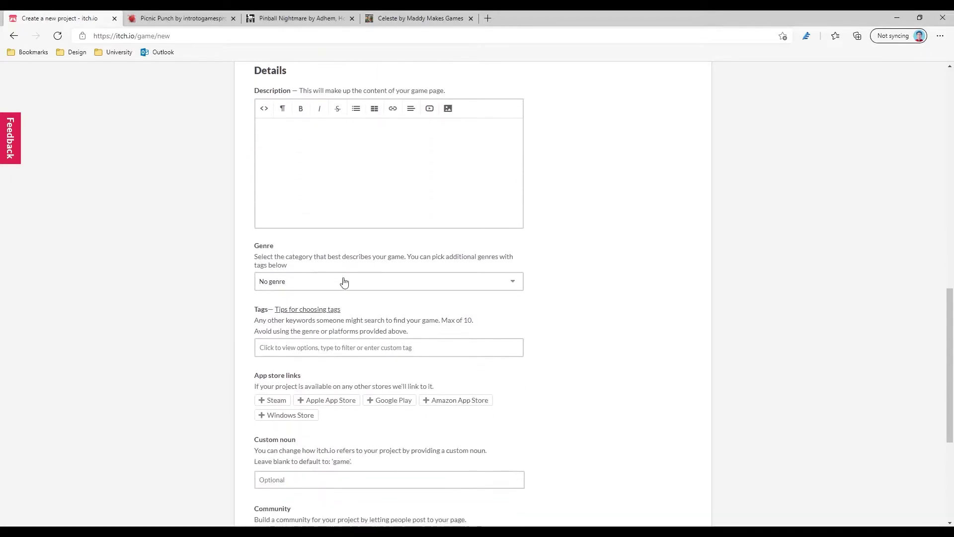
left_click(295, 282)
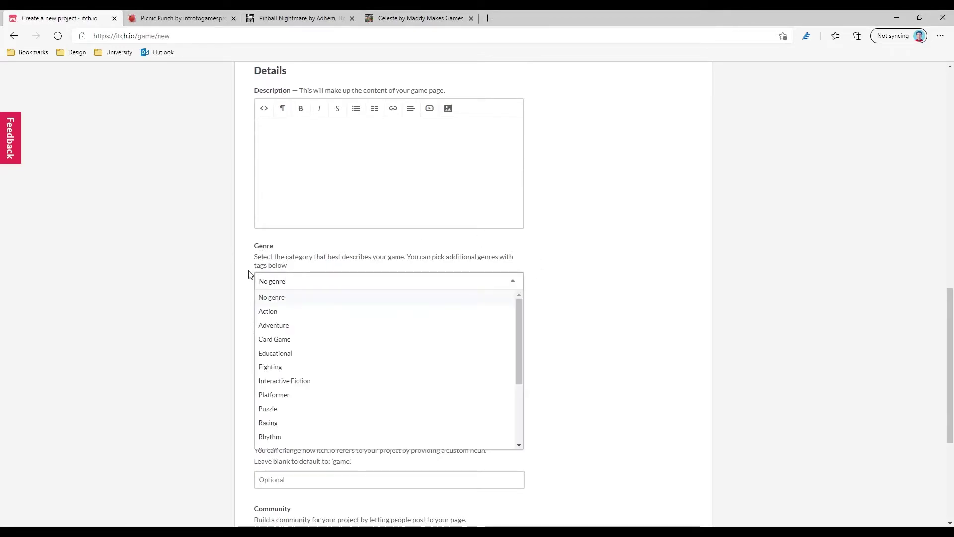
scroll(311, 284, "down", 2)
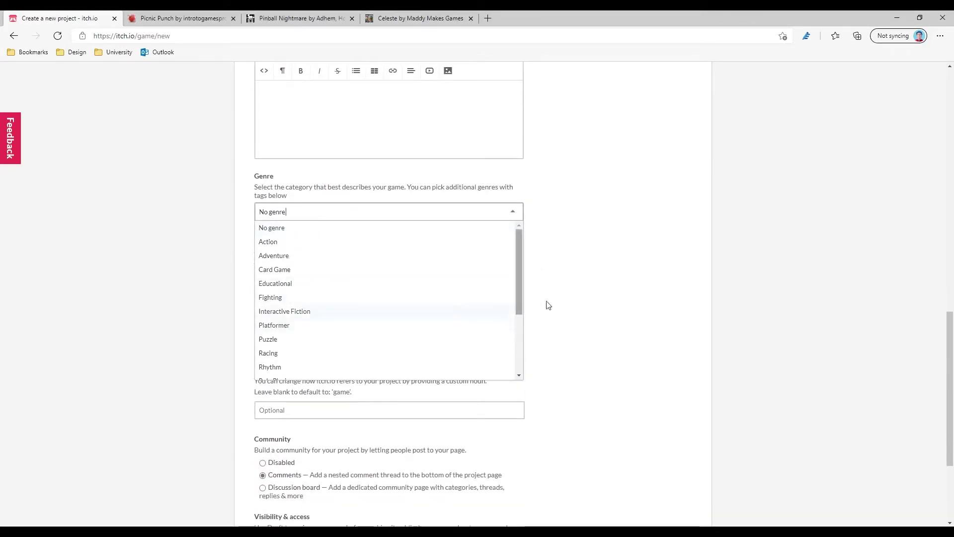
left_click(609, 297)
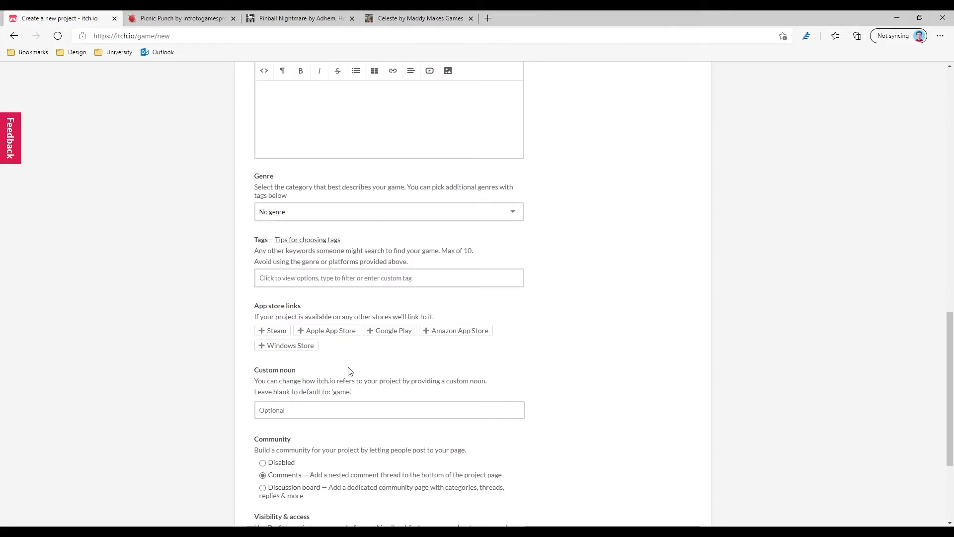
Review the app store links, custom noun, community, and visibility and access options of the new project.
scroll(349, 371, "down", 2)
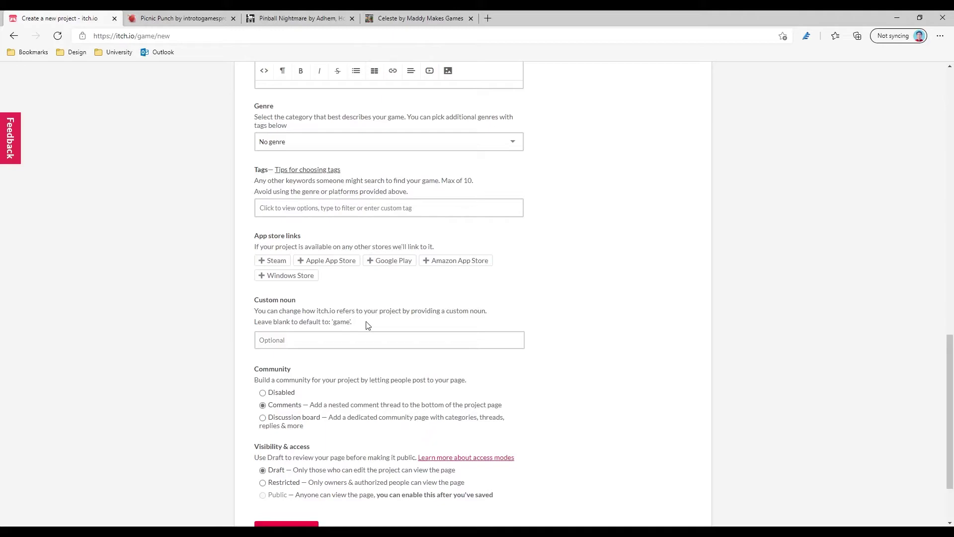
scroll(350, 360, "down", 2)
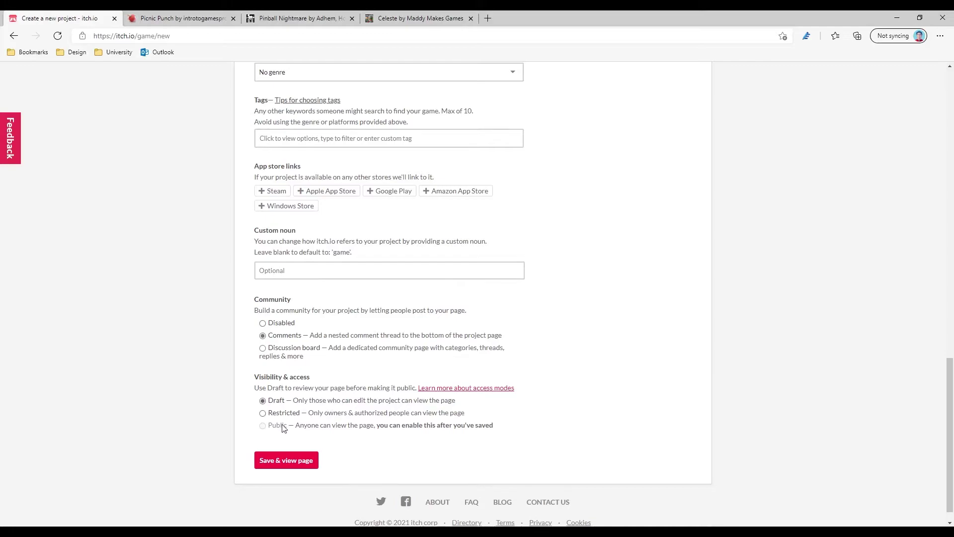
left_click_drag(254, 377, 392, 388)
left_click(373, 423)
scroll(497, 358, "down", 1)
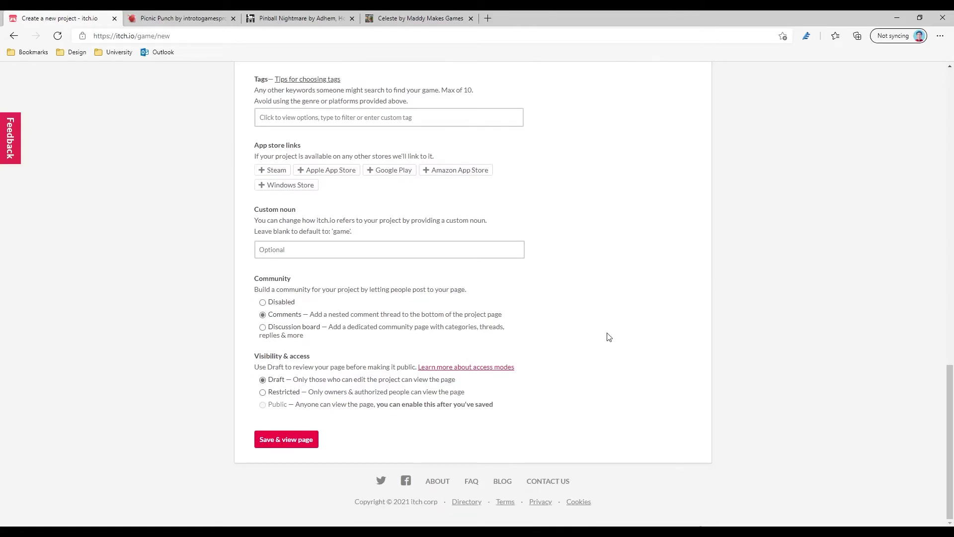
Switch to the published Picnic Punch page, examine its banner, description, media, download and comments, and open its theme editor.
left_click(169, 18)
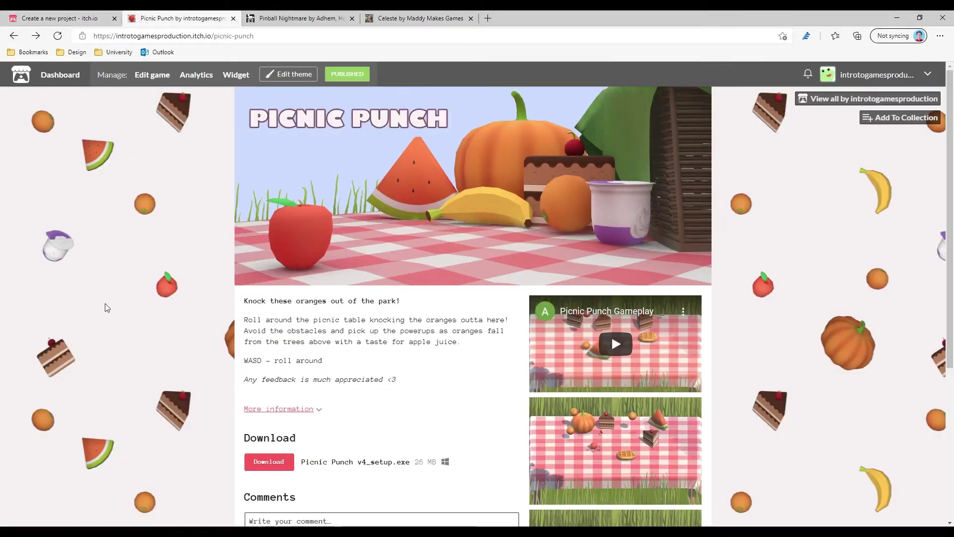
scroll(154, 282, "down", 3)
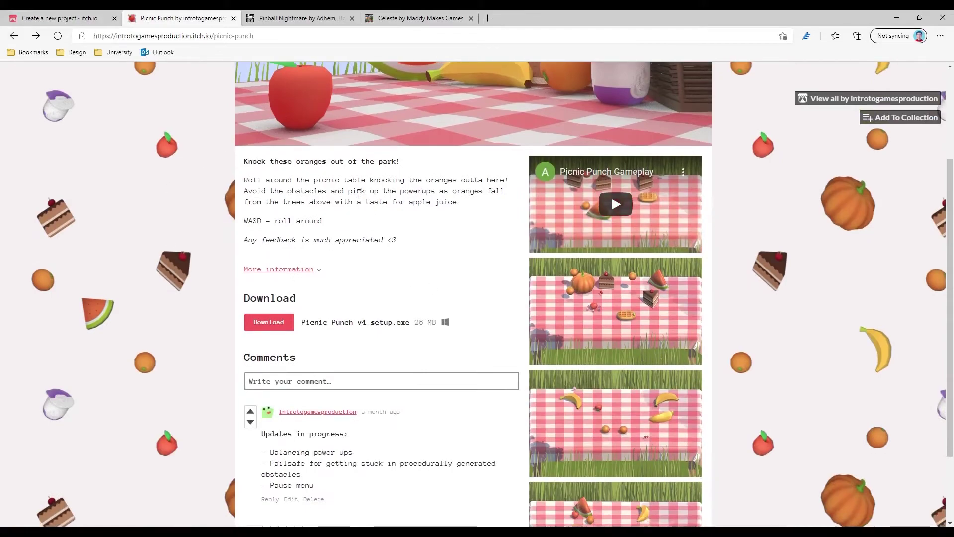
scroll(553, 247, "down", 2)
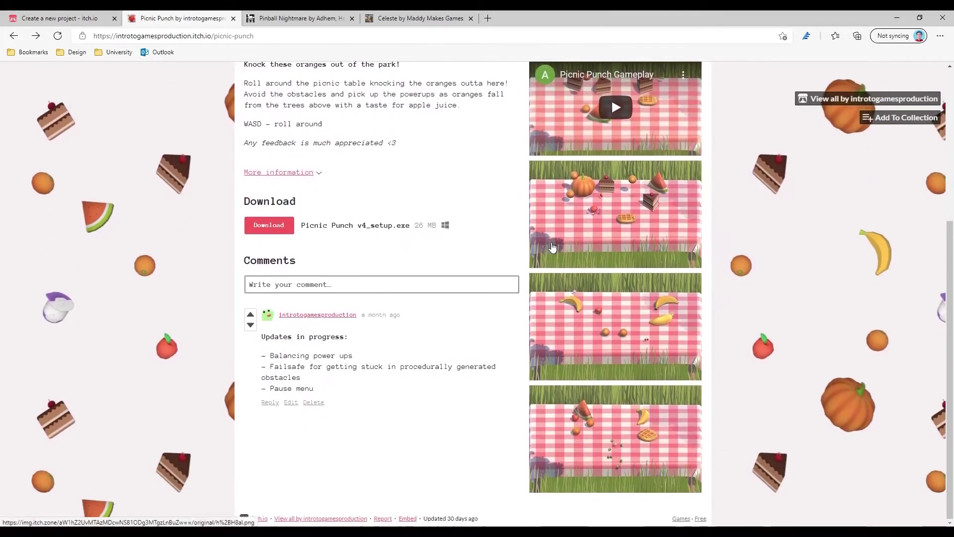
scroll(552, 247, "up", 5)
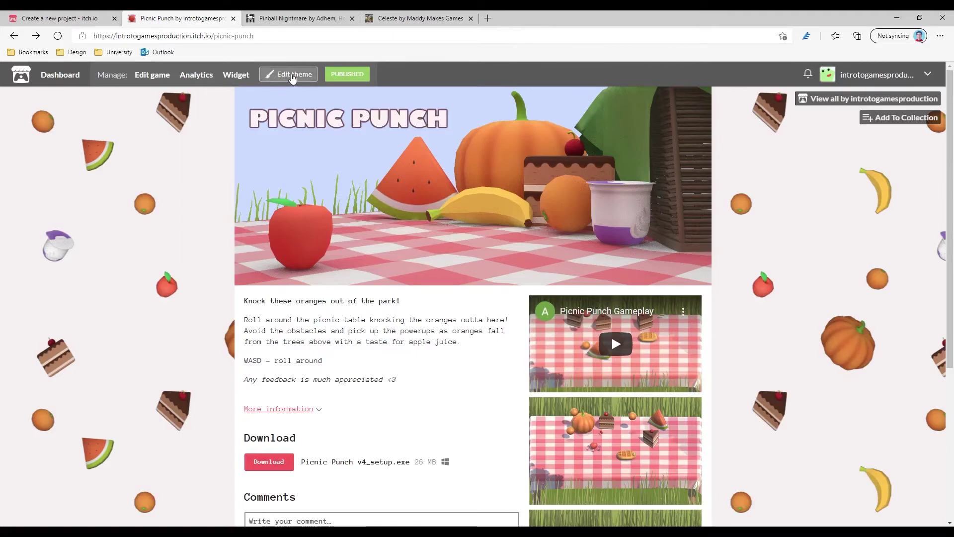
left_click(293, 75)
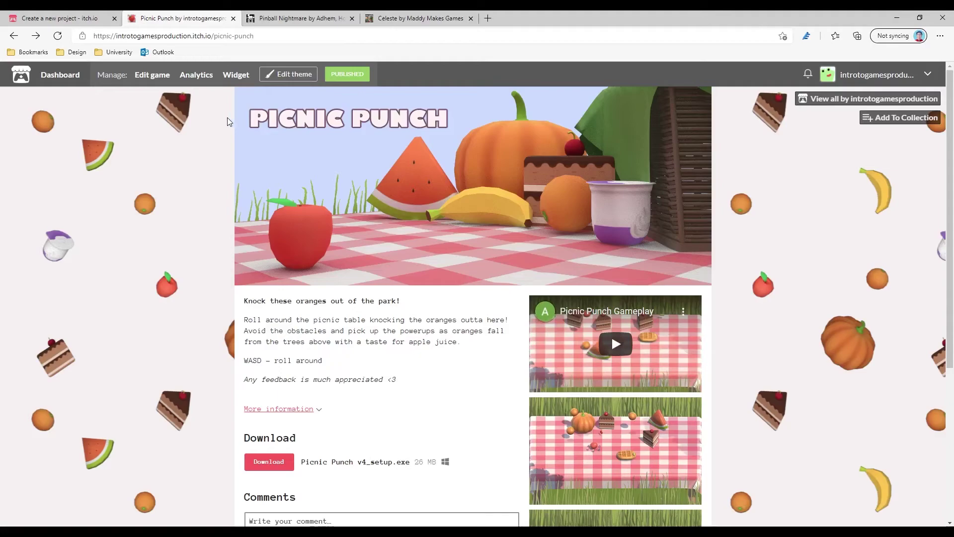
Open the Picnic Punch project for editing and review its title, URL, tagline, cover image and classification settings.
left_click(348, 75)
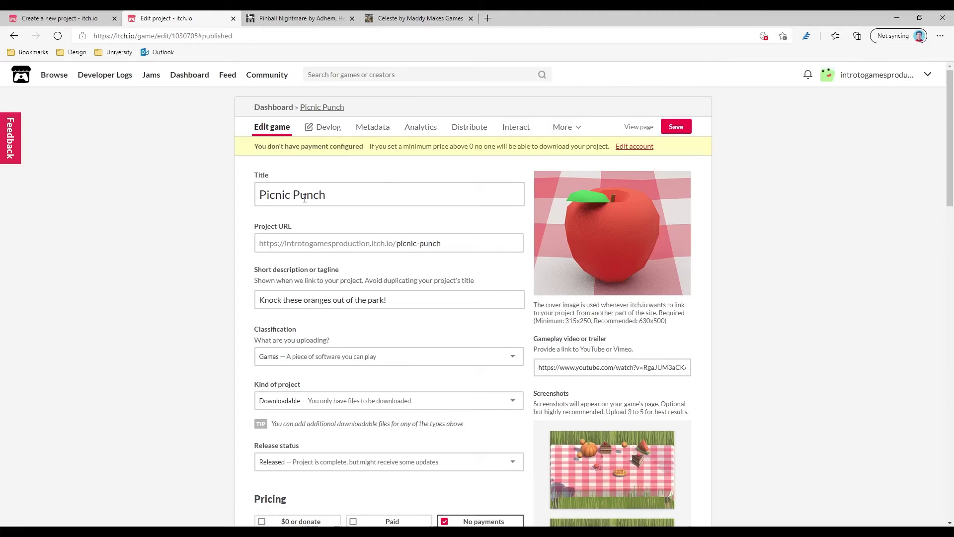
scroll(305, 198, "down", 2)
scroll(304, 199, "up", 2)
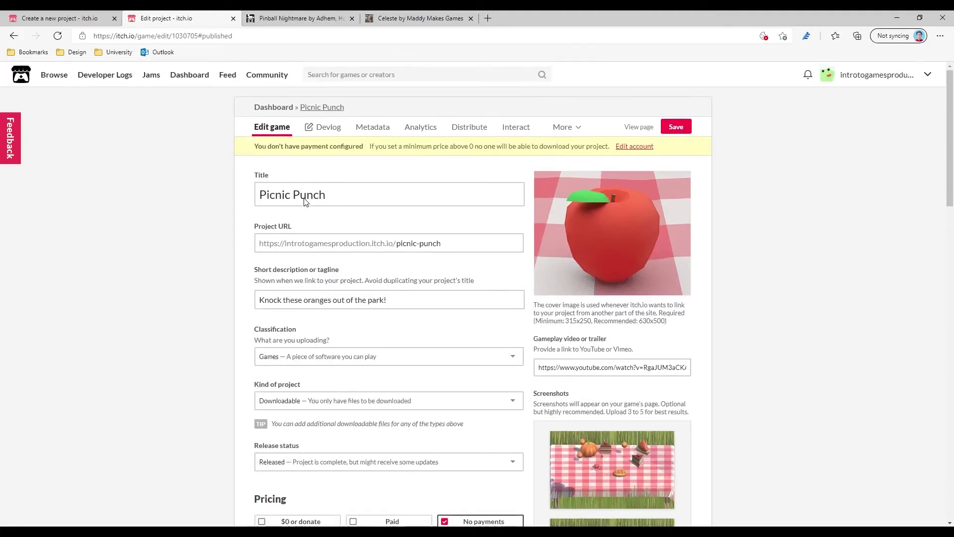
Switch to the published Pinball Nightmare page, examine its layout and run the game embedded in the page.
left_click(286, 17)
scroll(279, 266, "up", 3)
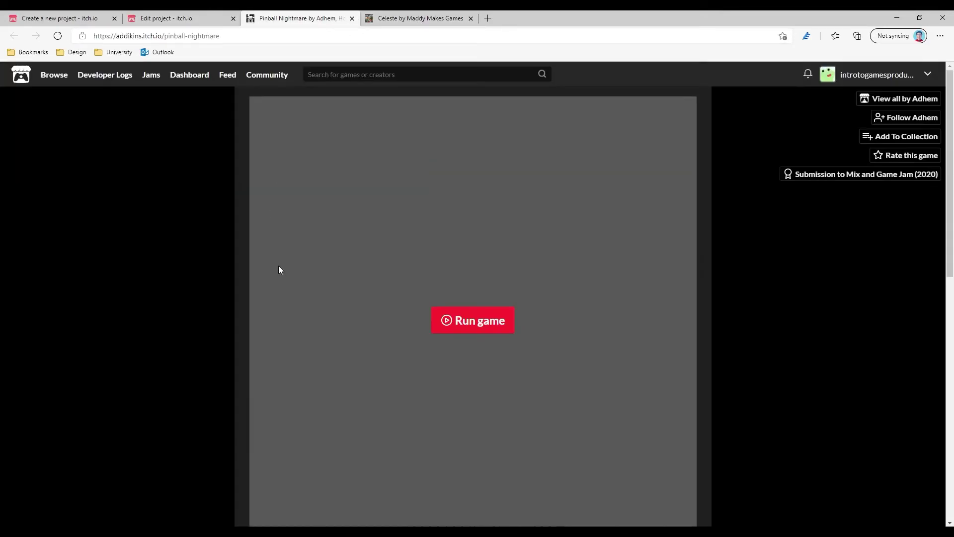
scroll(378, 279, "down", 3)
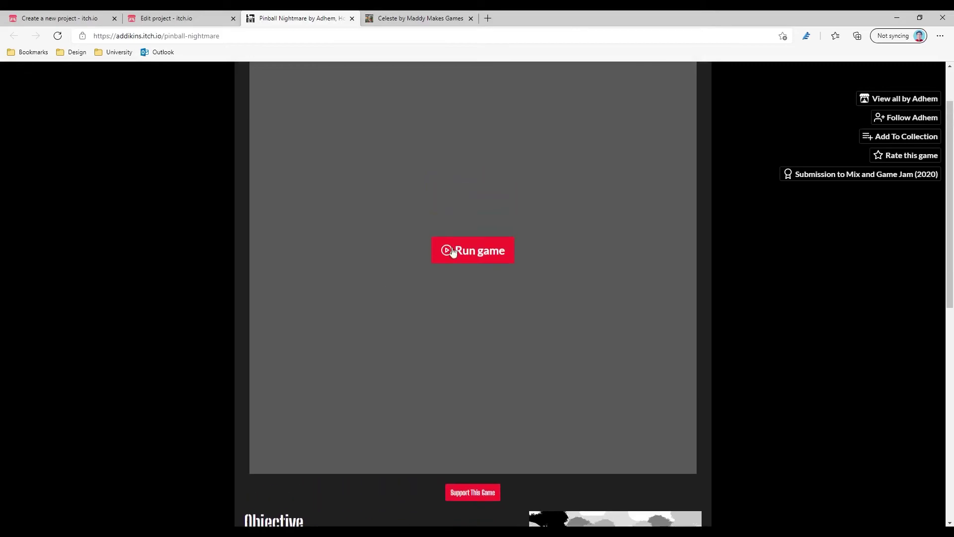
left_click(457, 251)
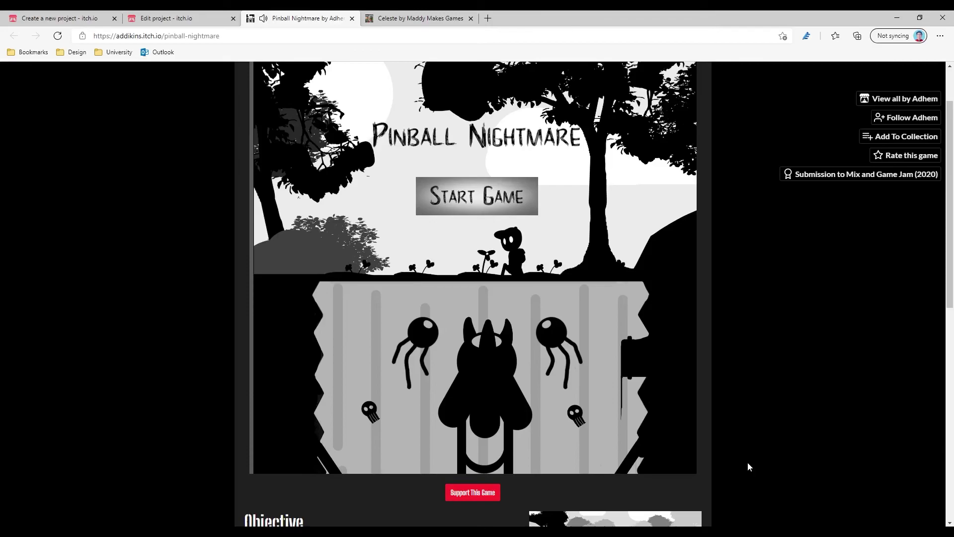
Switch to the published Celeste page and examine its banner, description, screenshots, purchase section, development log and community.
left_click(420, 18)
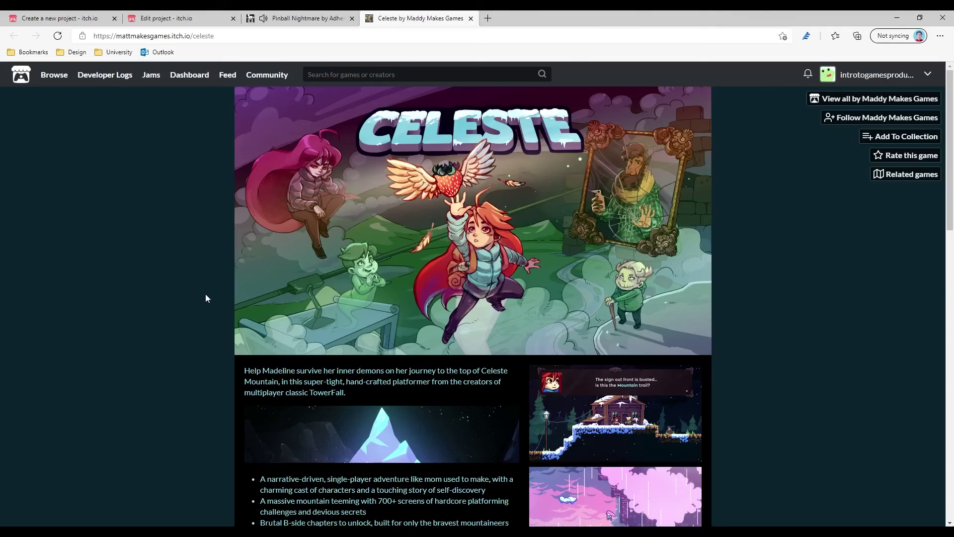
scroll(208, 298, "down", 1)
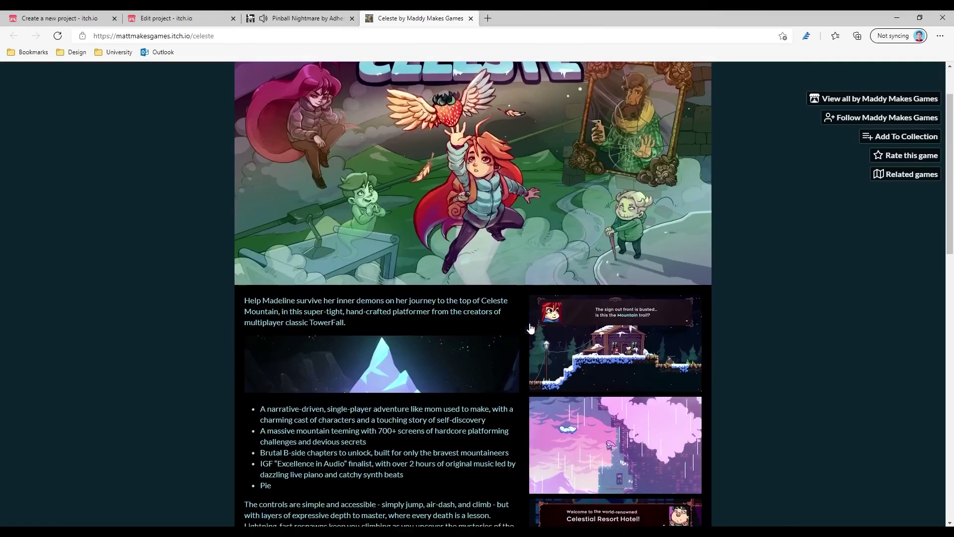
scroll(398, 178, "down", 6)
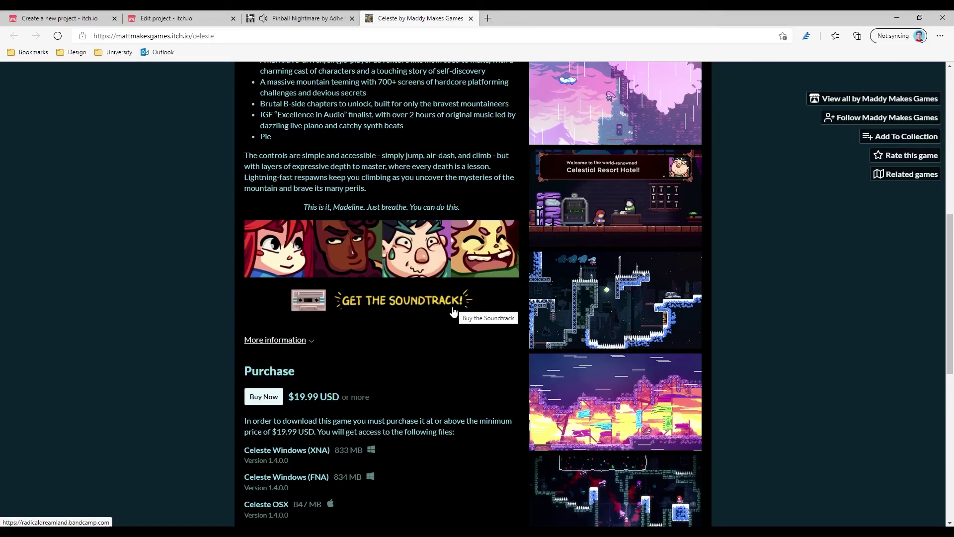
scroll(520, 315, "up", 3)
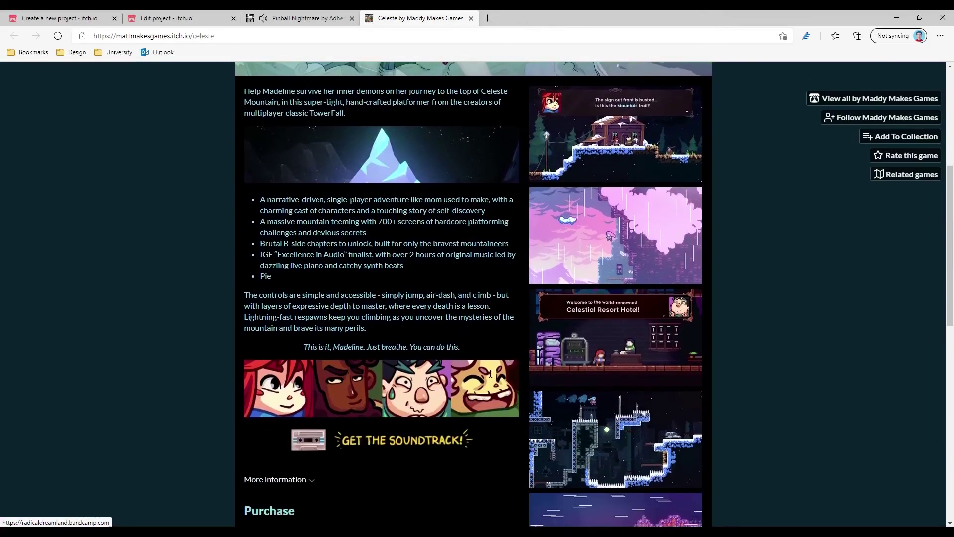
scroll(485, 400, "down", 3)
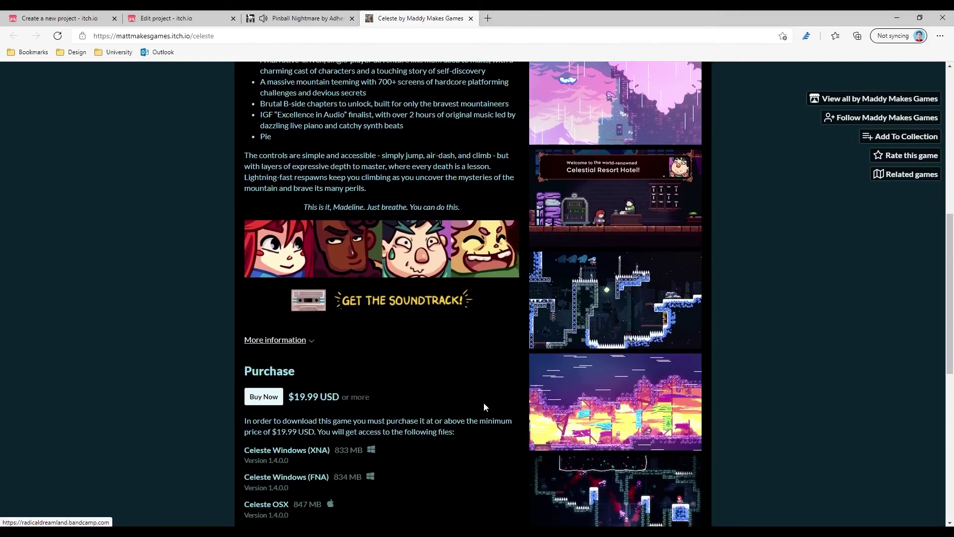
scroll(473, 442, "down", 9)
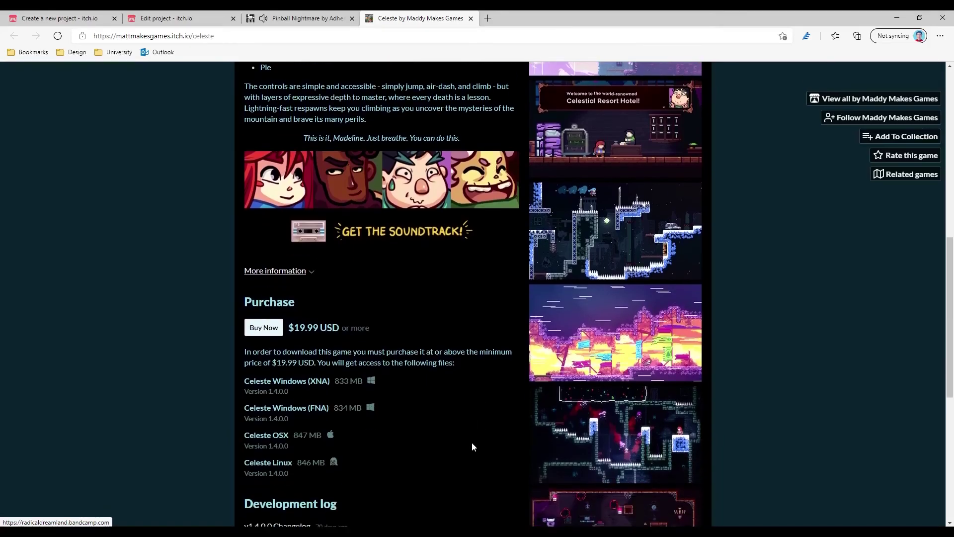
scroll(469, 446, "up", 15)
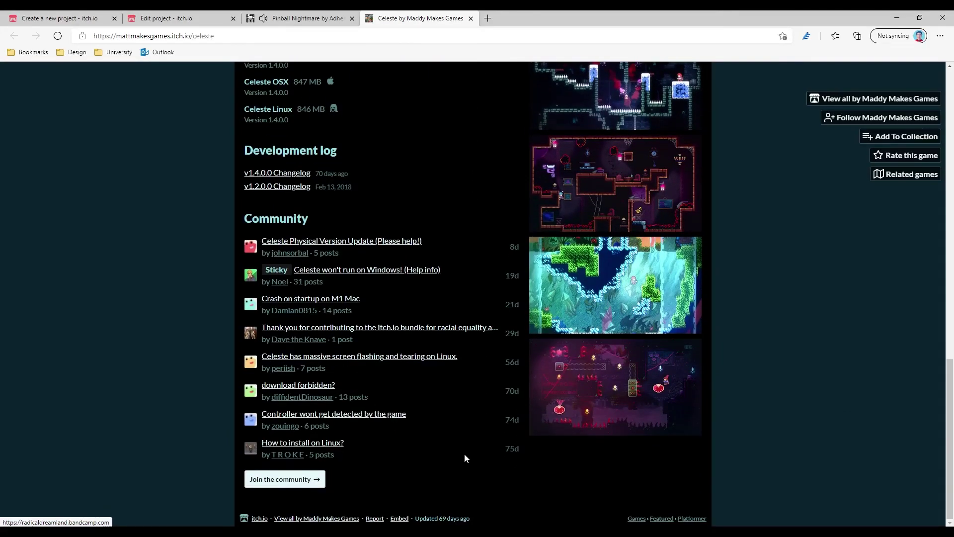